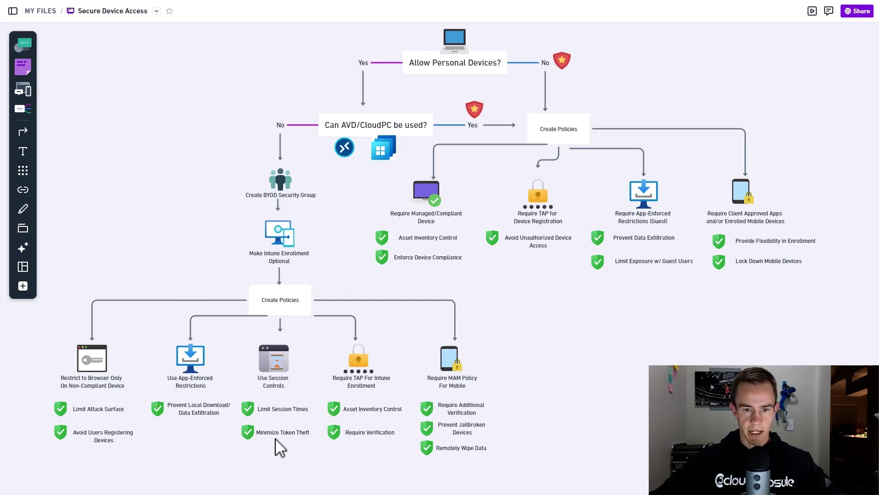
- Pan across the conditional access flowchart to review its policy, BYOD and AVD/CloudPC branches
scroll(621, 322, "up", 2)
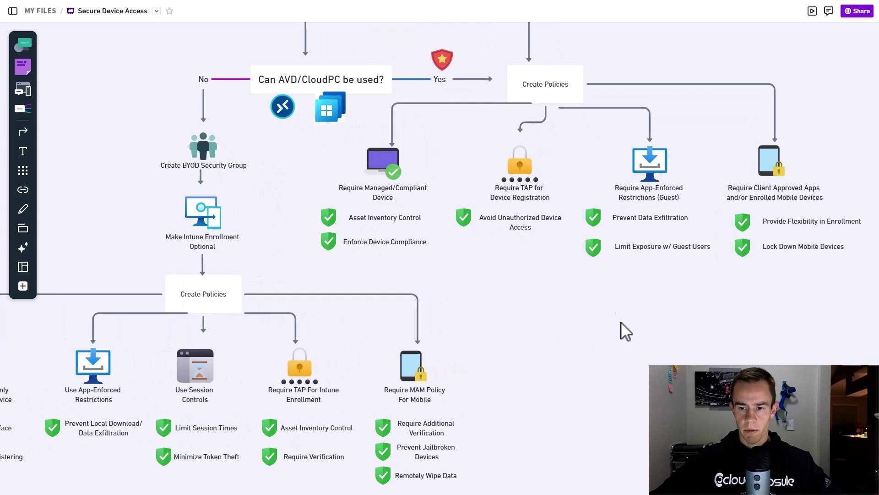
left_click_drag(522, 243, 483, 285)
scroll(483, 285, "up", 3)
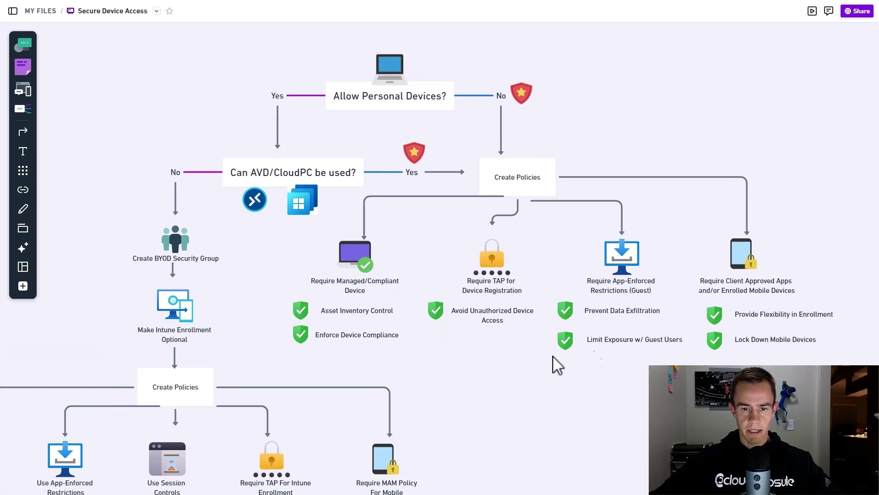
scroll(642, 301, "up", 4)
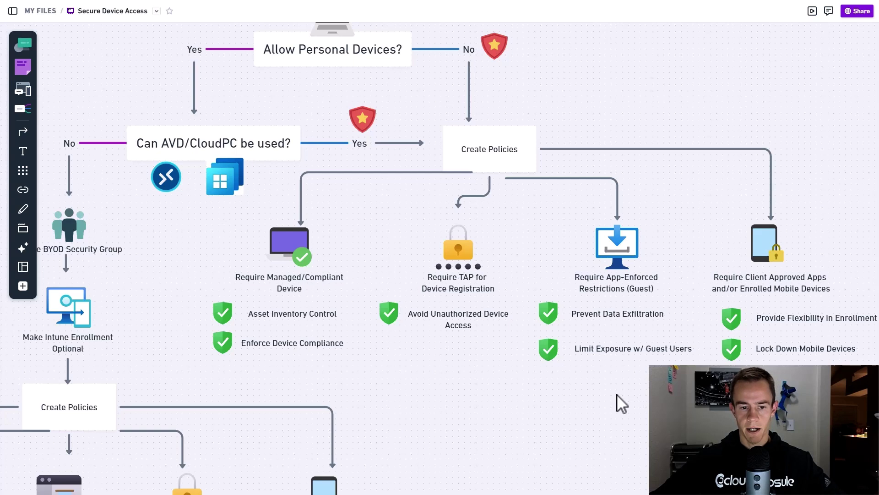
scroll(330, 382, "up", 2)
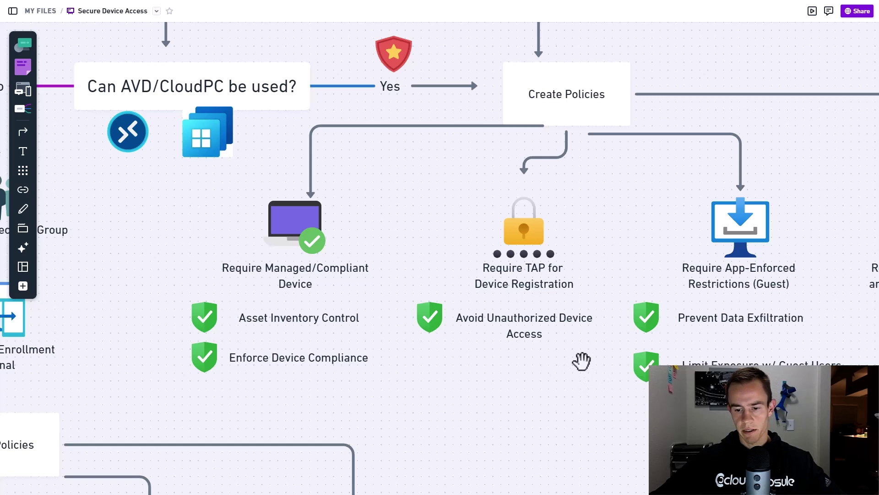
left_click_drag(581, 359, 501, 379)
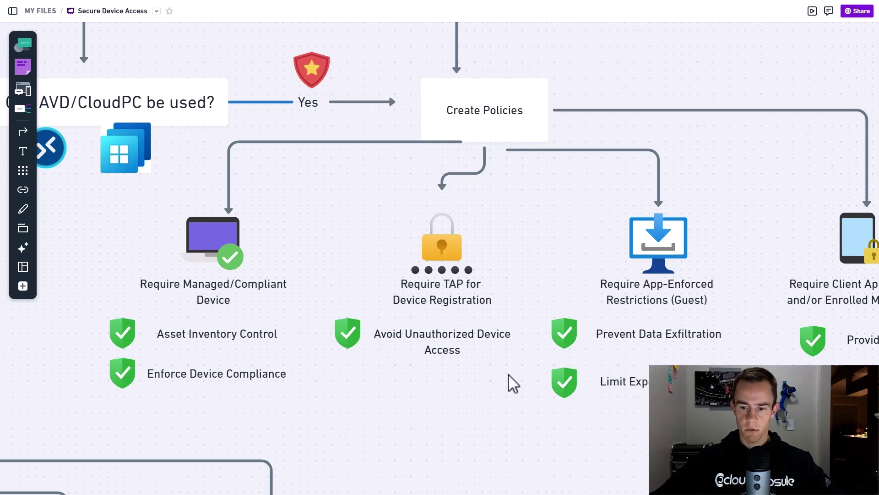
scroll(517, 369, "down", 2)
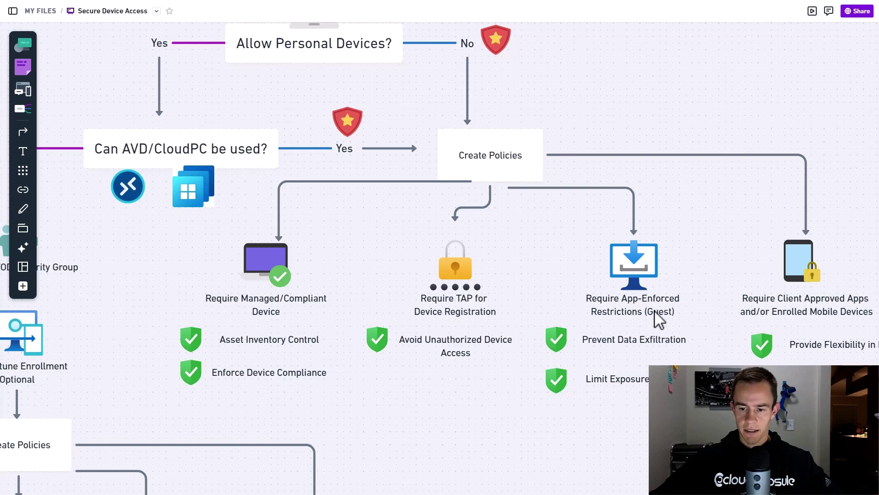
scroll(655, 311, "up", 3)
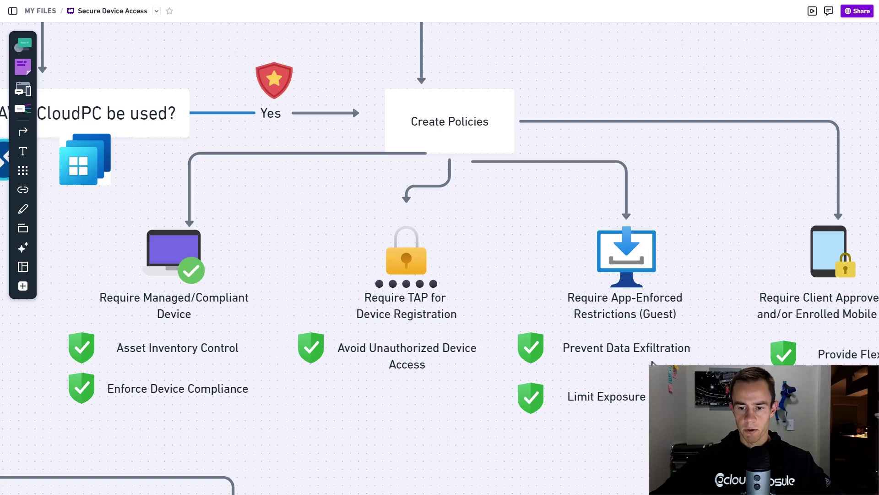
scroll(388, 435, "down", 2)
left_click_drag(389, 387, 644, 234)
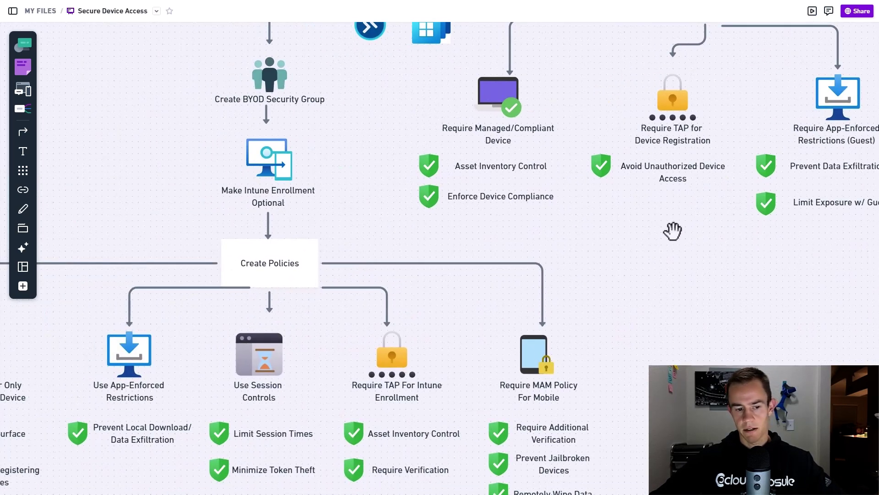
left_click_drag(580, 281, 382, 410)
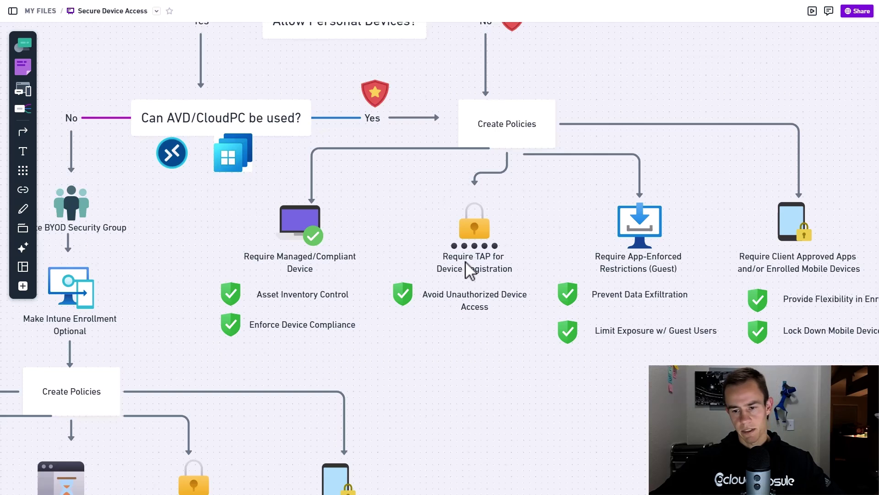
scroll(666, 300, "up", 1)
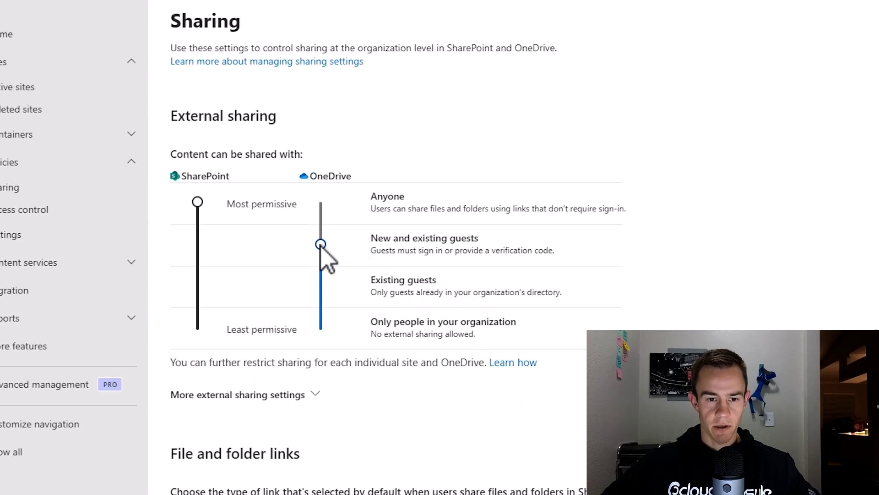
- Limit external sharing to New and existing guests, then web-search a person's credit card number
left_click(197, 244)
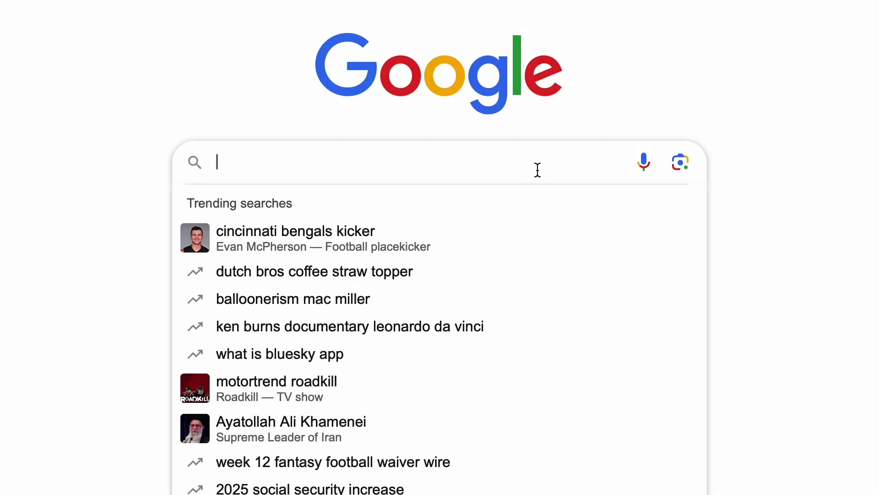
type("john smith credit card num")
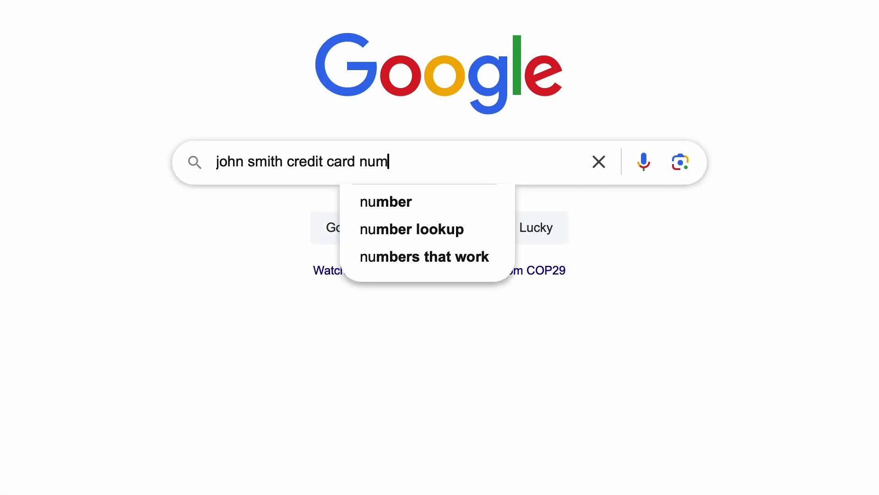
key("Return")
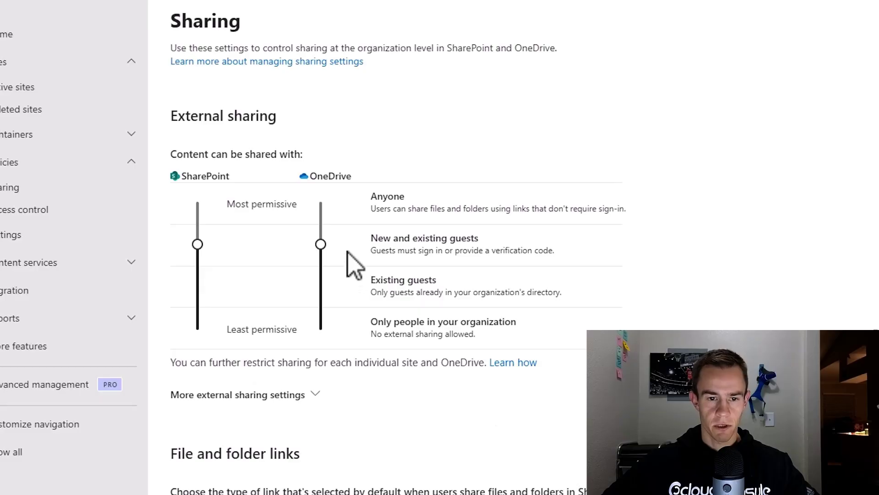
- Highlight the New and existing guests heading and description to discuss that sharing level
left_click_drag(368, 237, 527, 251)
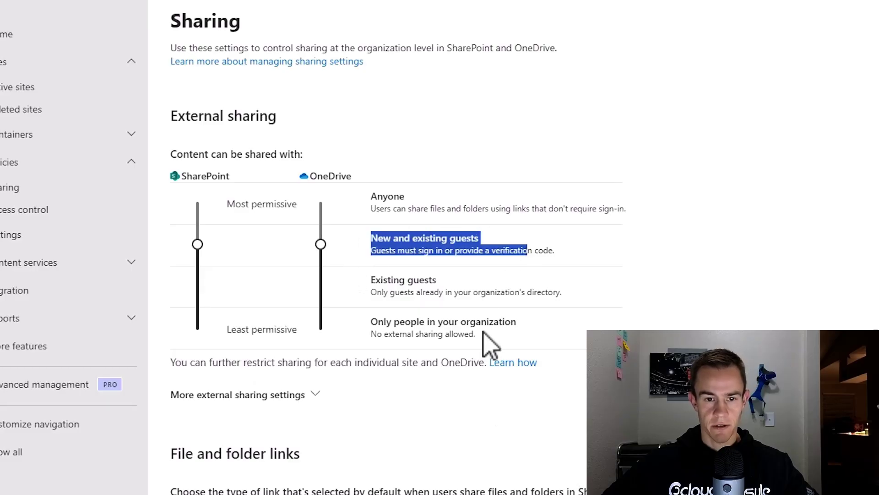
left_click(473, 411)
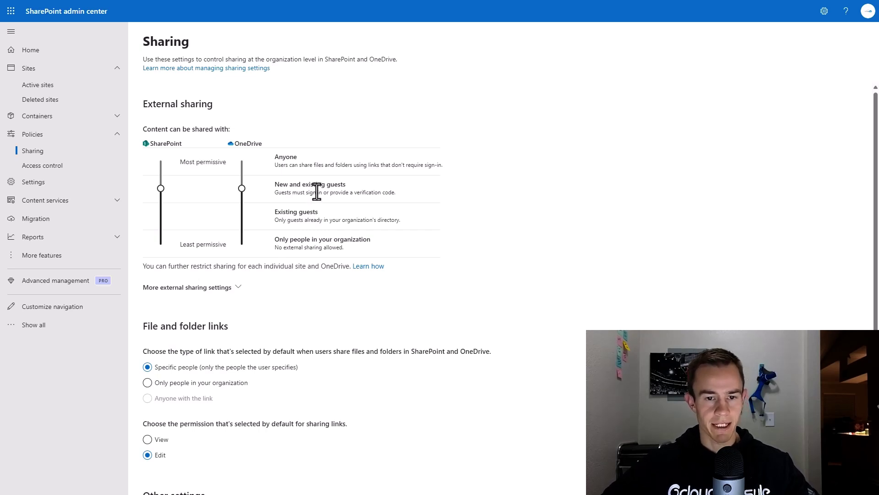
left_click_drag(273, 184, 365, 185)
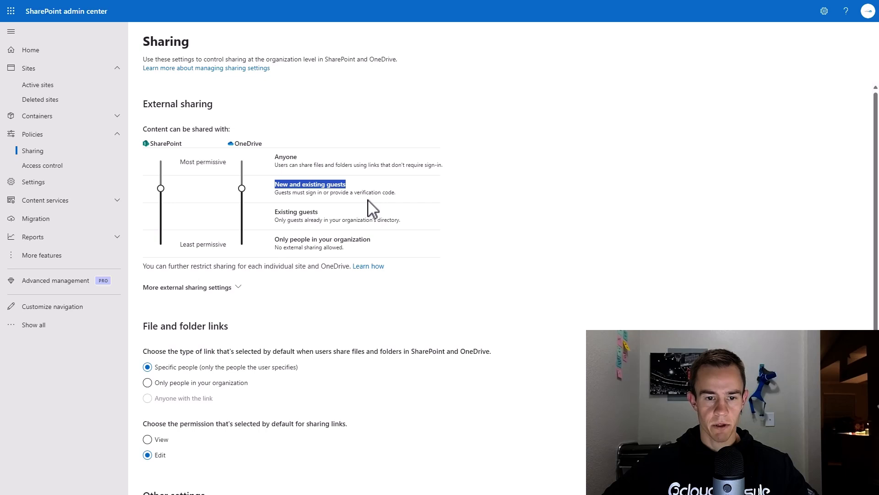
left_click(367, 200)
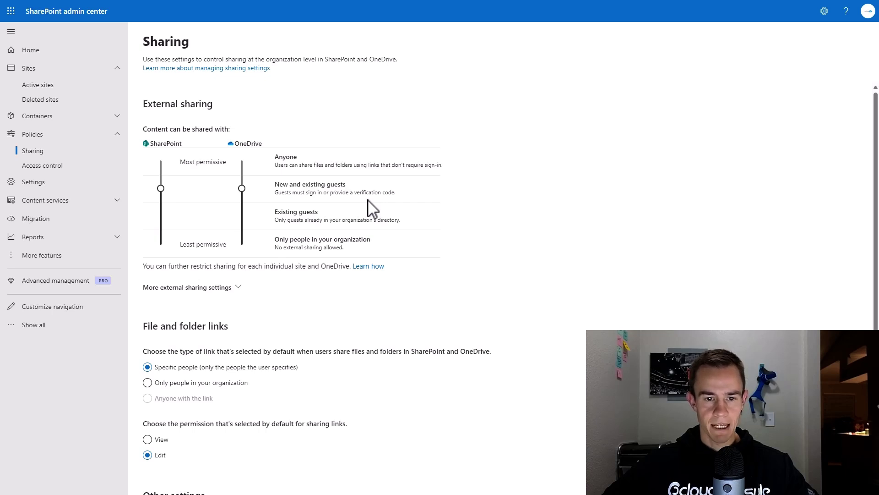
left_click_drag(405, 195, 274, 188)
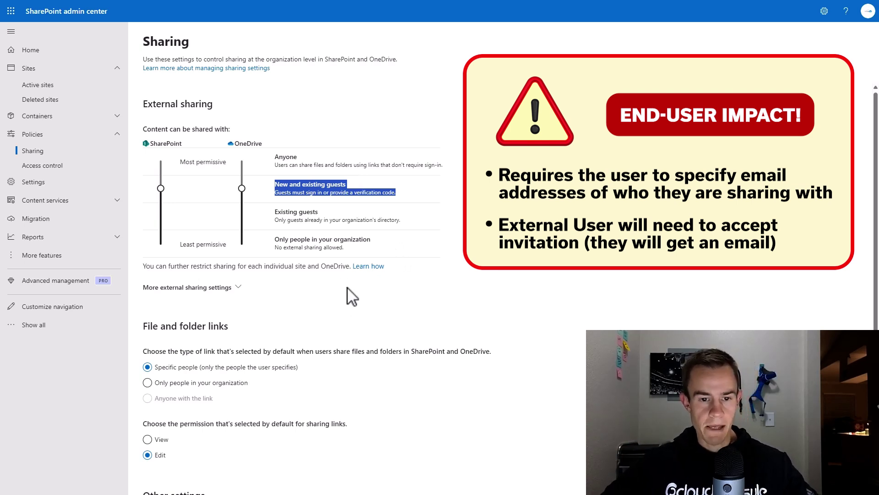
left_click(381, 298)
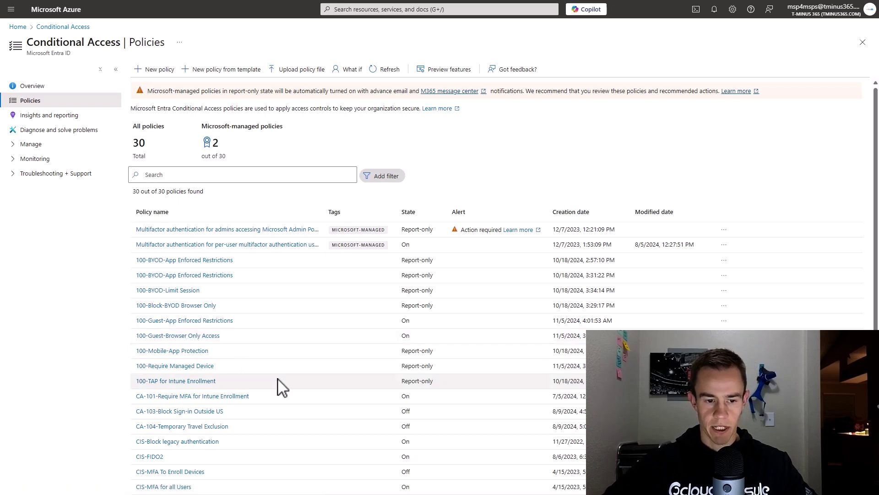
- Open the 100-Require Managed Device policy's user exclusions, showing guest and external users exempted
left_click(188, 367)
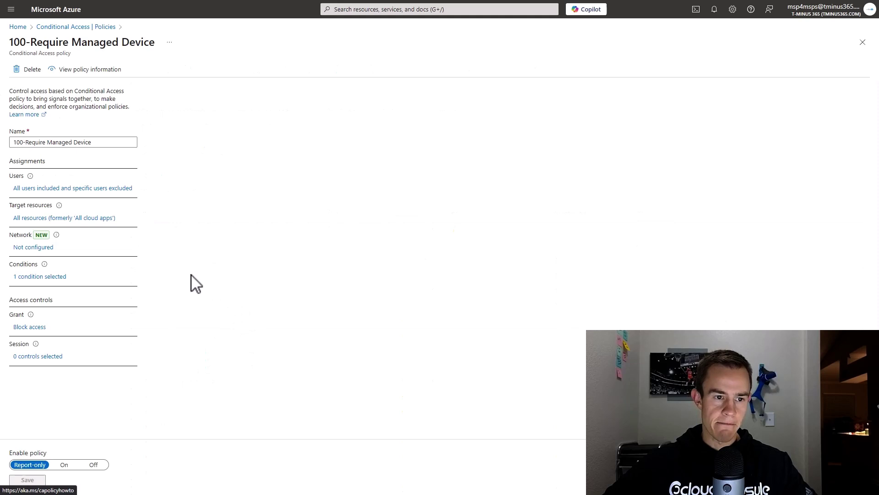
left_click(89, 190)
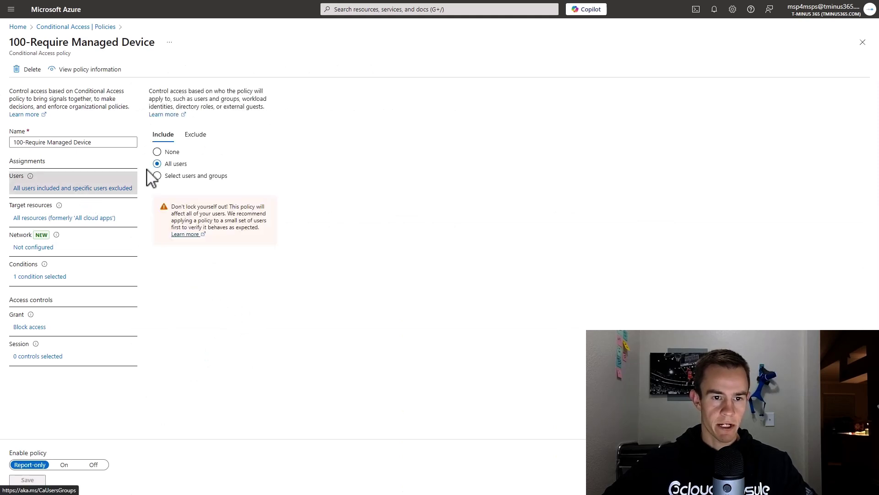
left_click(196, 134)
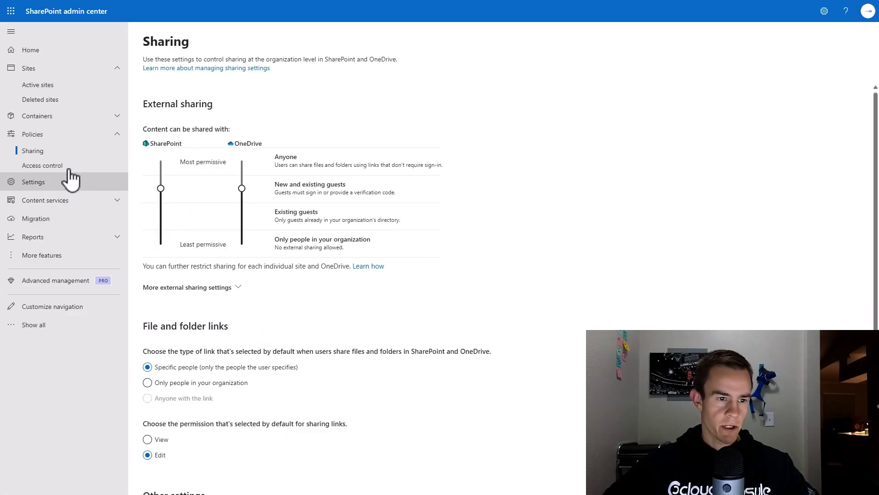
- Open Access control's Unmanaged devices panel allowing limited, web-only access
left_click(42, 166)
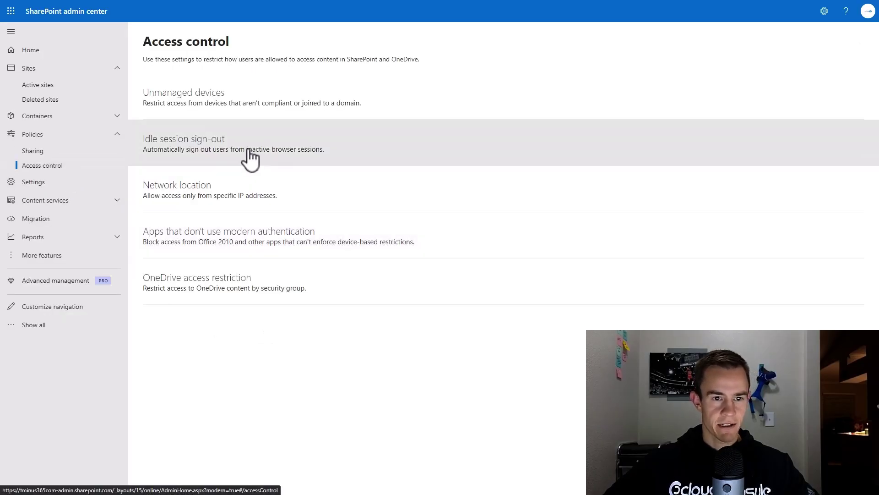
left_click(261, 103)
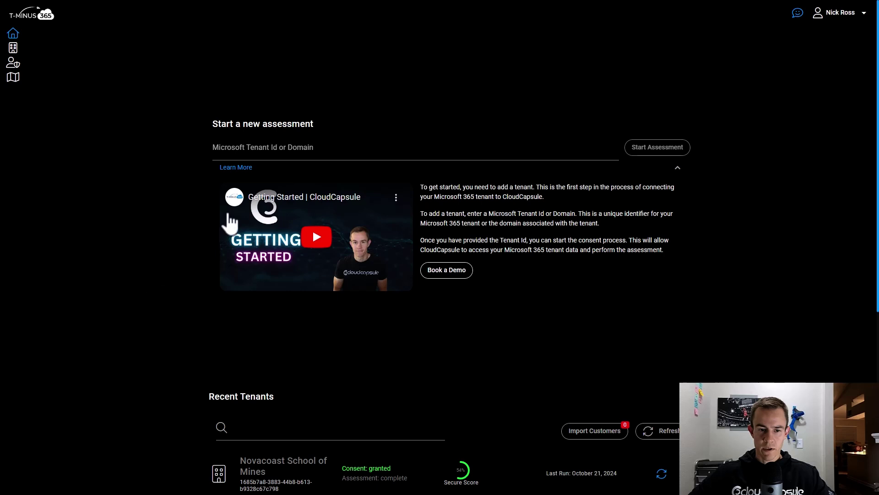
- Start a new CloudCapsule assessment for the tminus365.com tenant
left_click(257, 154)
type("tminu")
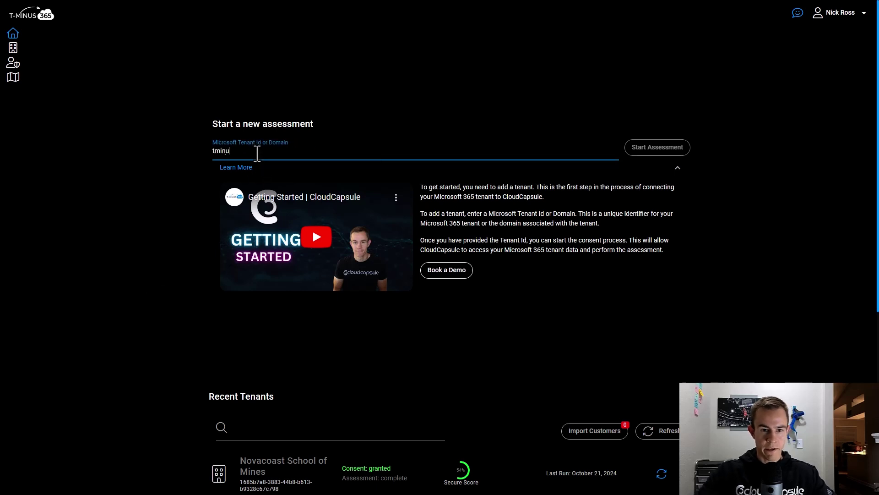
type("s365.com")
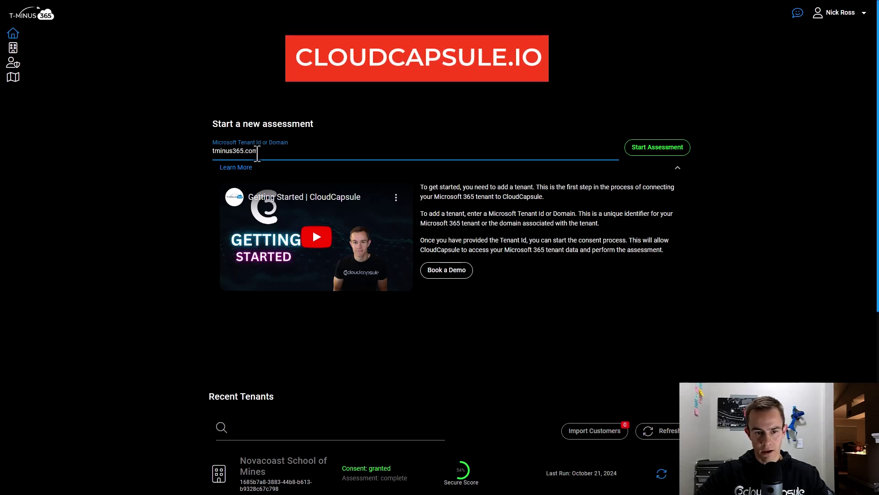
key("Return")
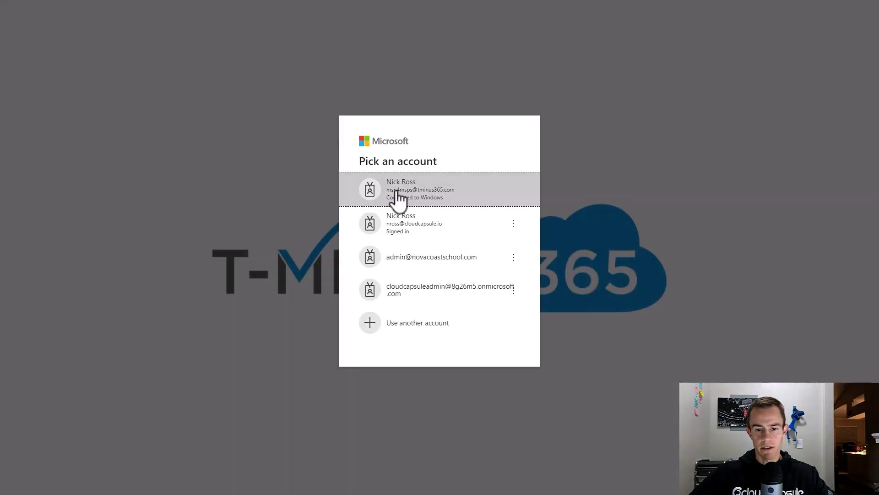
- Sign in with the tenant admin account and accept CloudCapsule's requested permissions
left_click(399, 197)
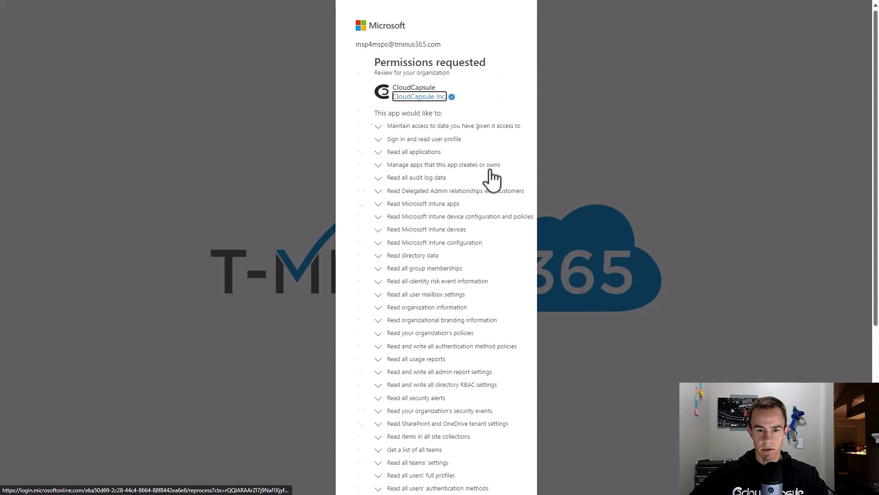
scroll(492, 178, "down", 5)
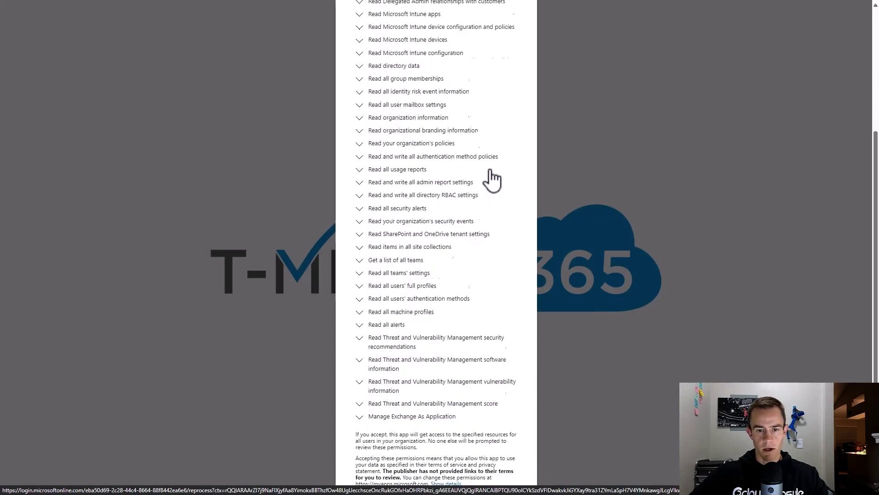
left_click(492, 463)
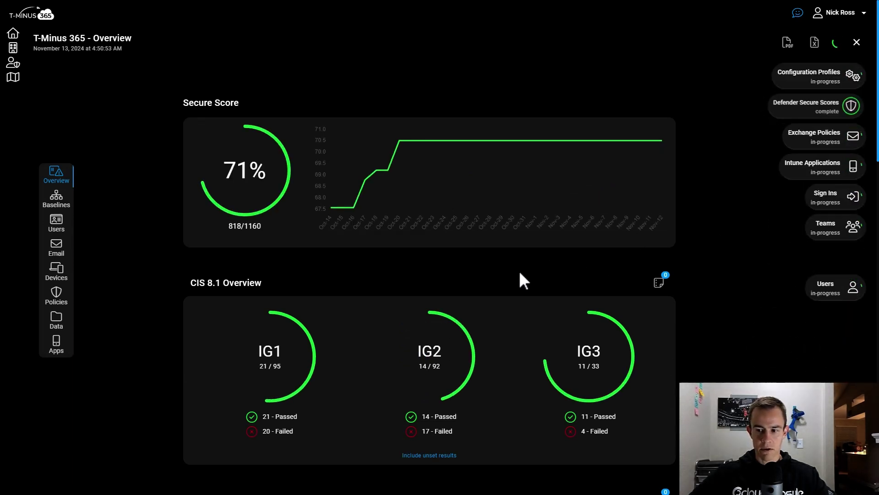
- Scroll the T-Minus 365 Overview while the 71% Secure Score and CIS 8.1 results load
scroll(432, 277, "down", 4)
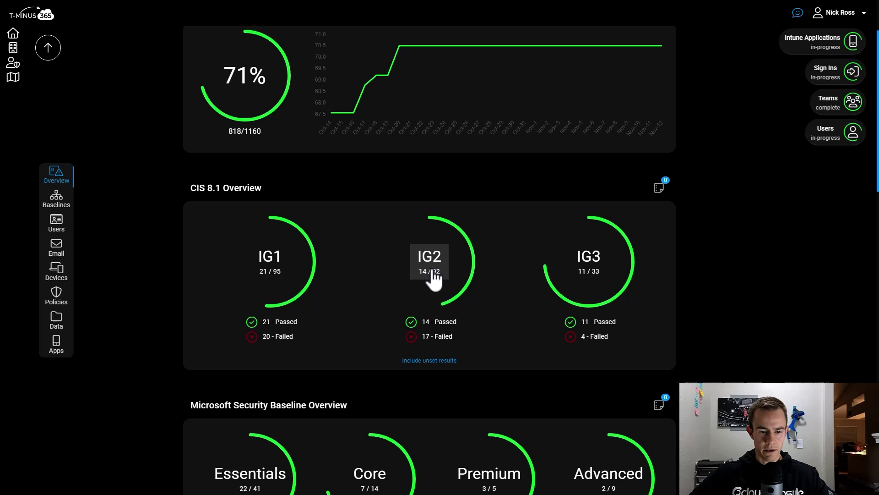
scroll(432, 271, "down", 3)
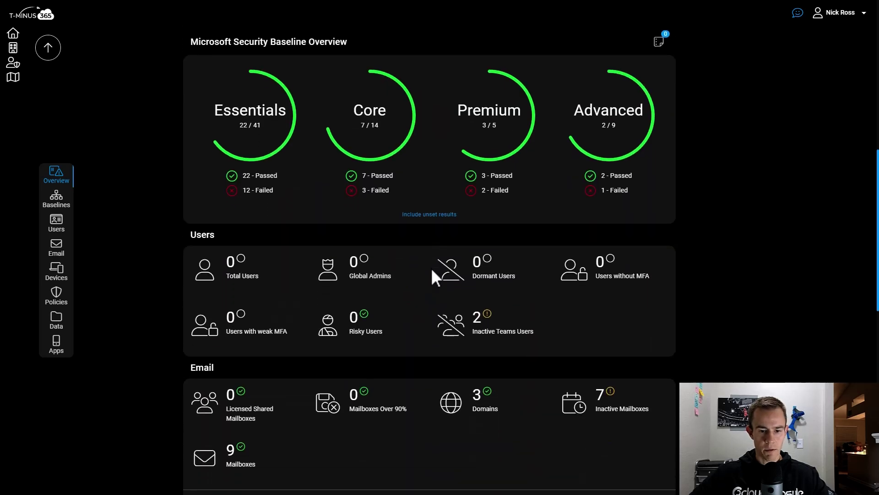
scroll(432, 271, "up", 7)
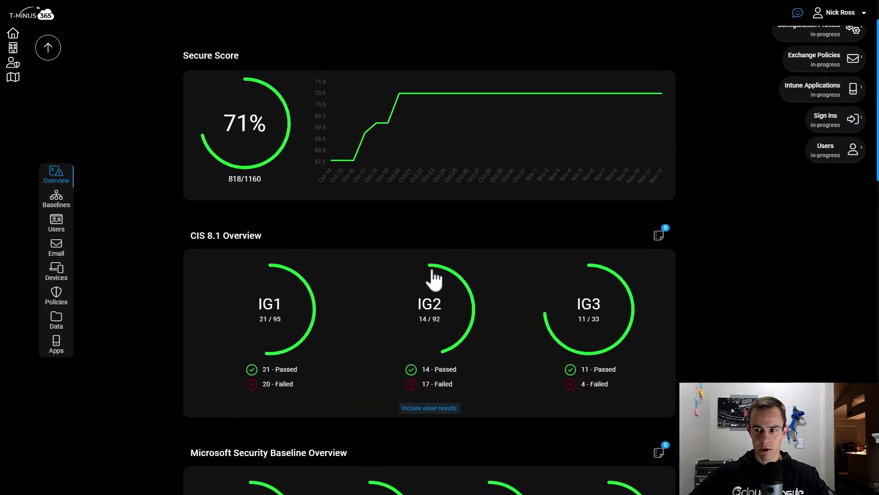
scroll(432, 271, "up", 1)
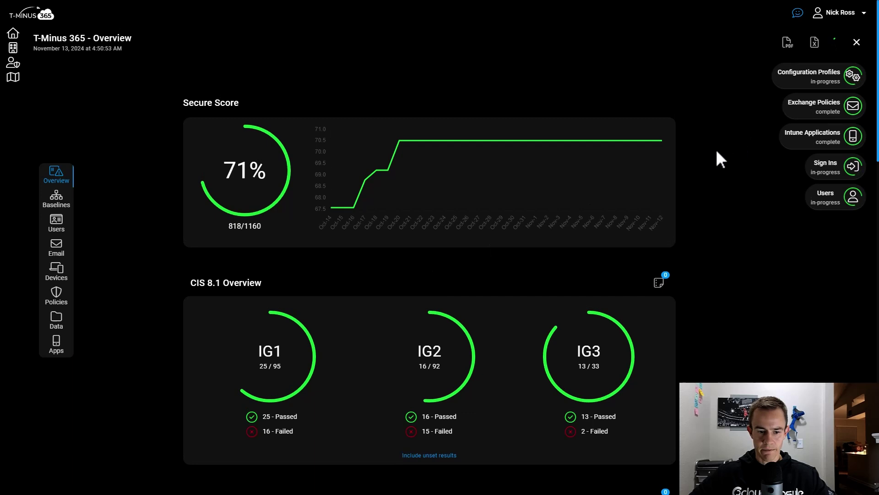
- Open the IG1 baselines and the 'Managed Devices shall be required for authentication' finding
left_click(279, 358)
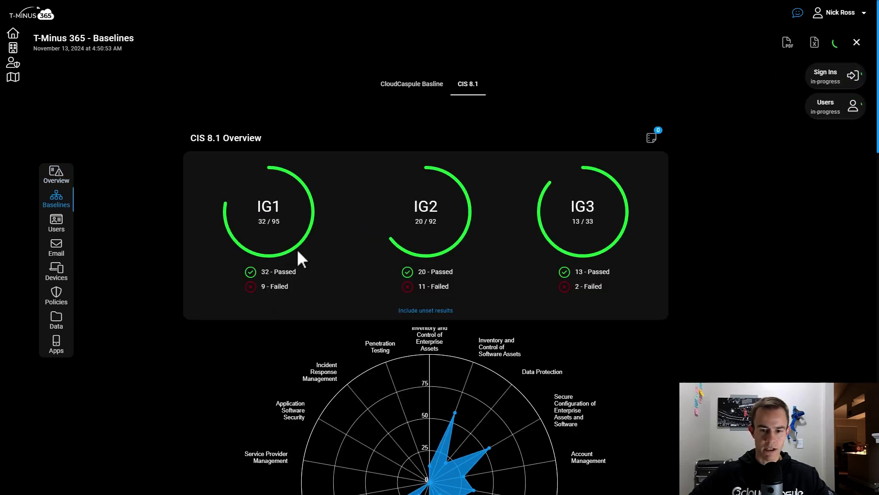
scroll(298, 259, "down", 2)
scroll(298, 258, "down", 9)
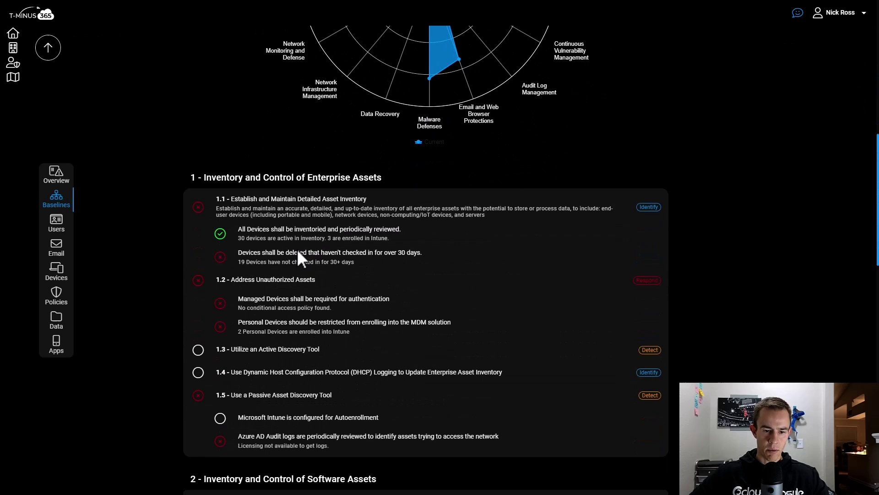
left_click(280, 315)
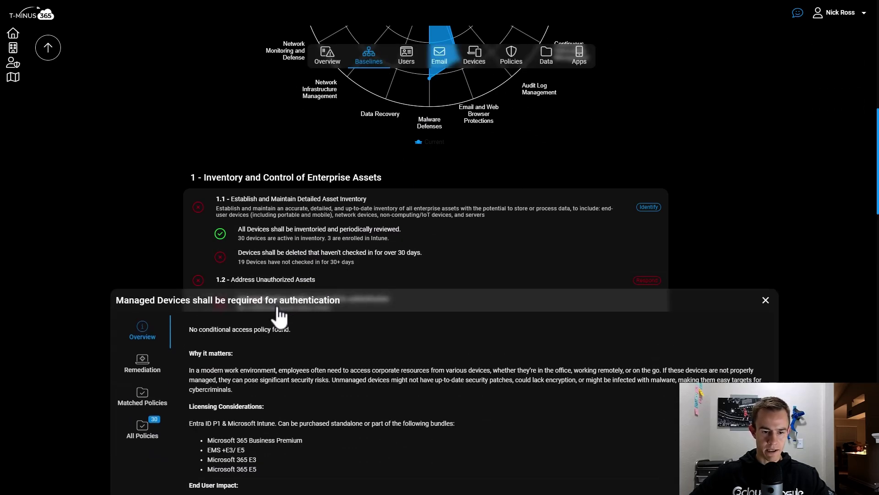
- List All Policies for that finding, showing the tenant's 30 policies
scroll(323, 400, "down", 1)
scroll(322, 402, "down", 1)
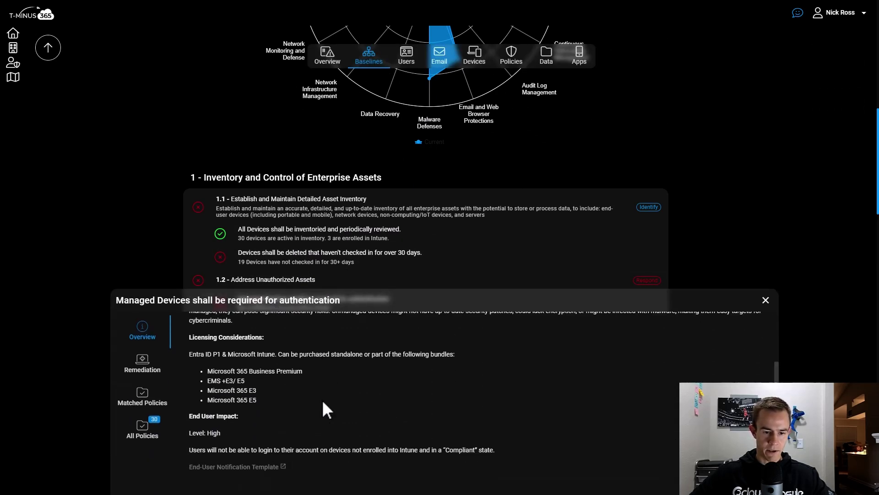
left_click(158, 426)
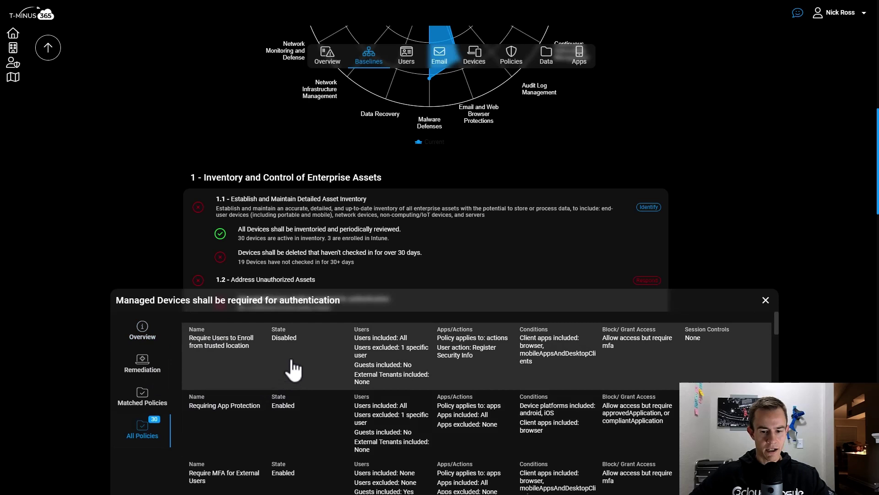
scroll(295, 364, "down", 5)
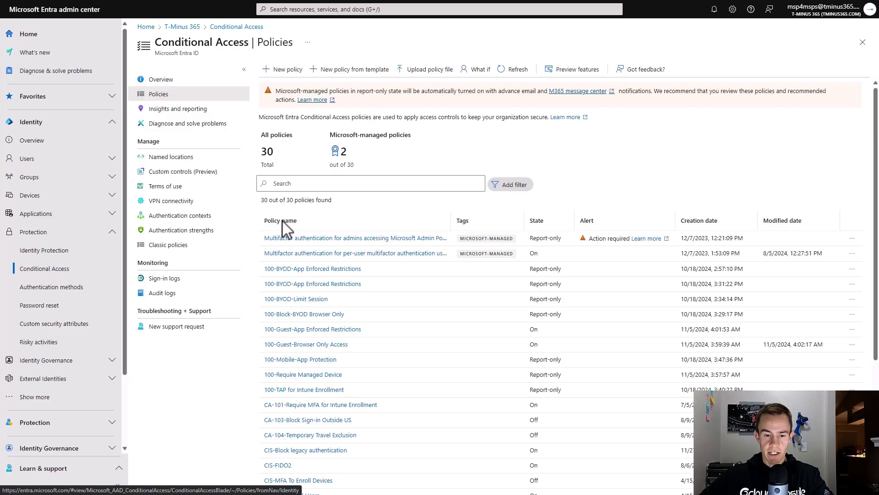
- Widen the Policy name column and open '[SharePoint admin center]Block access from apps on unmanaged devices'
scroll(282, 224, "down", 4)
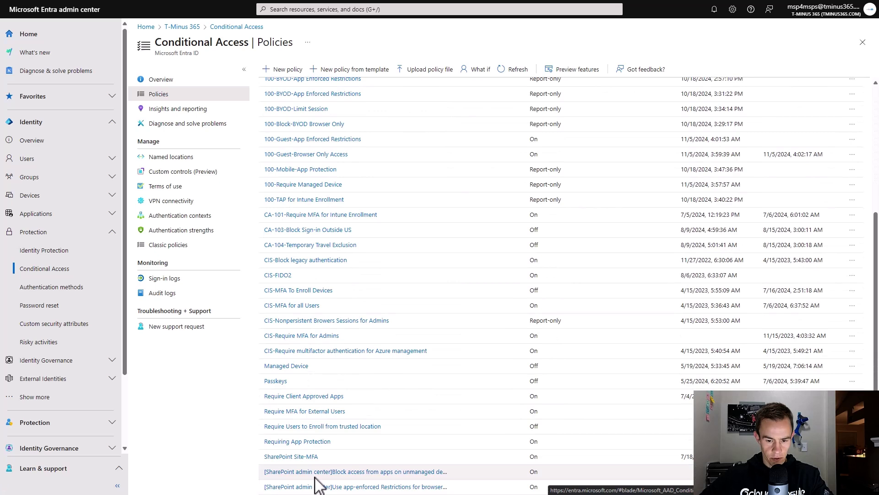
scroll(504, 218, "up", 3)
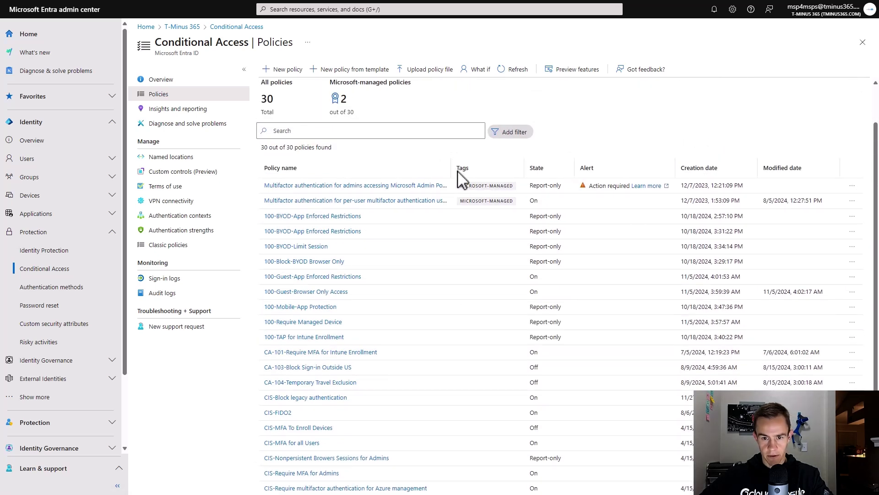
left_click_drag(452, 170, 569, 173)
scroll(491, 255, "down", 3)
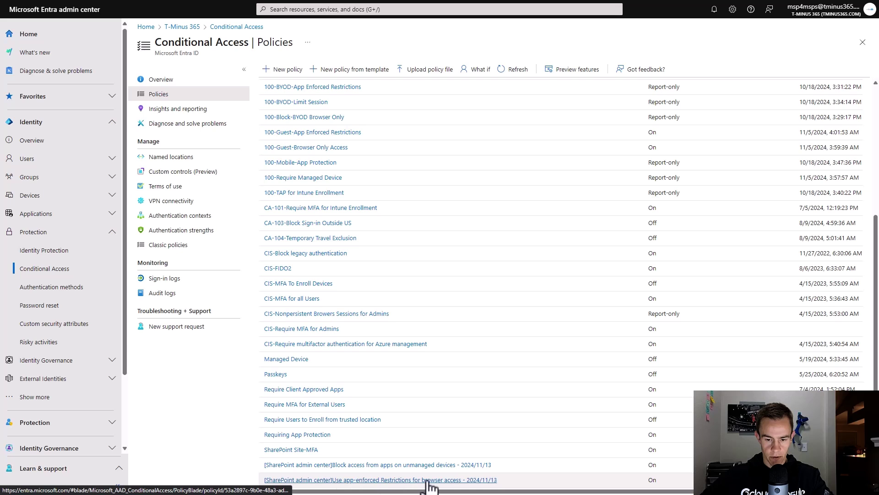
left_click(387, 465)
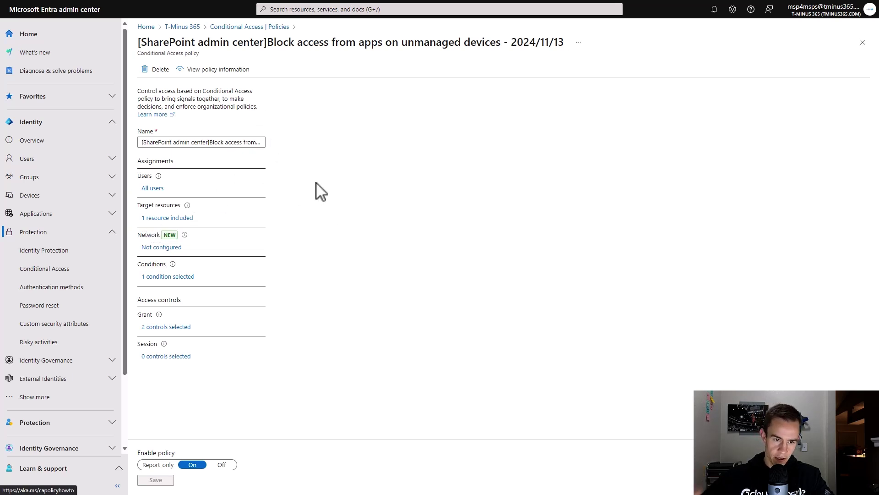
- Review the policy's target resources and its included and excluded users
left_click(179, 218)
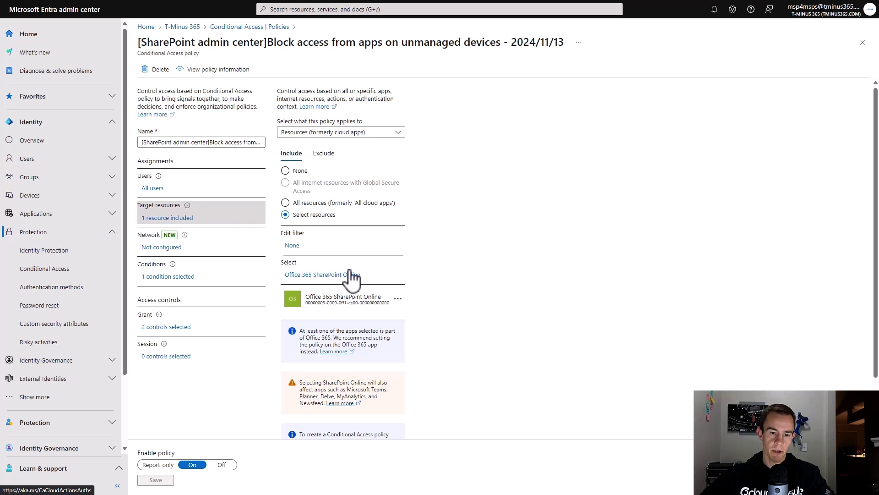
left_click(153, 188)
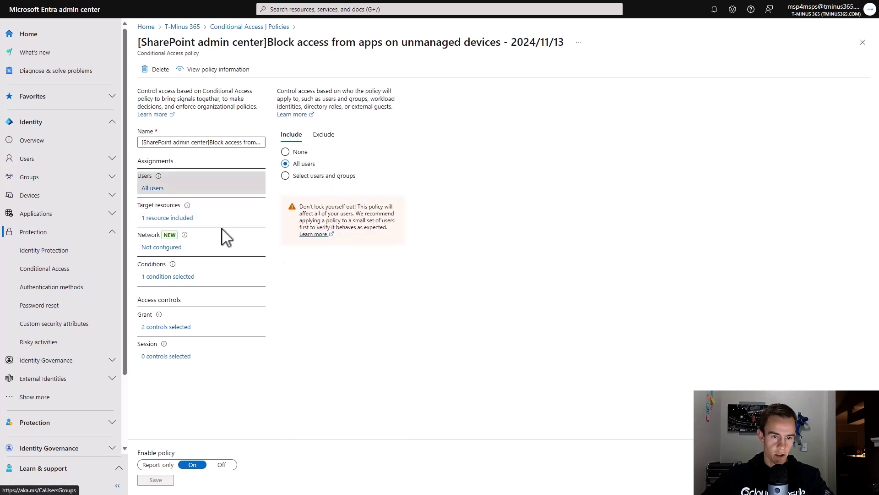
left_click(324, 135)
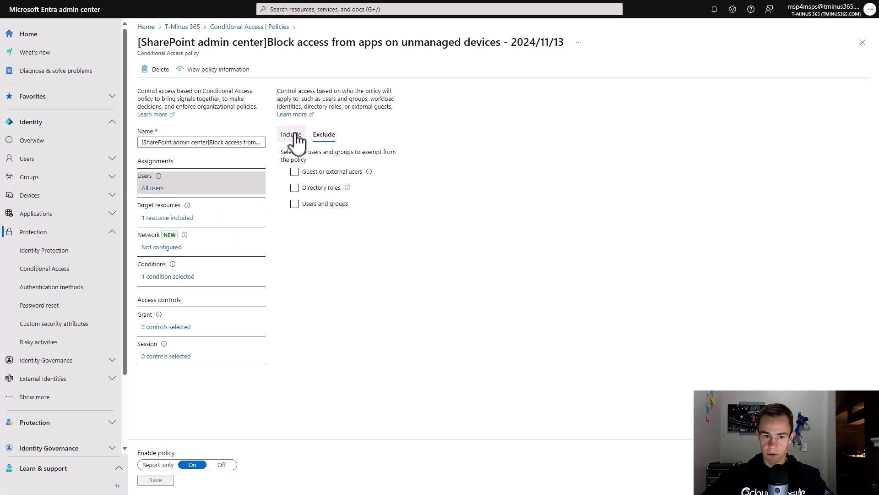
left_click(293, 136)
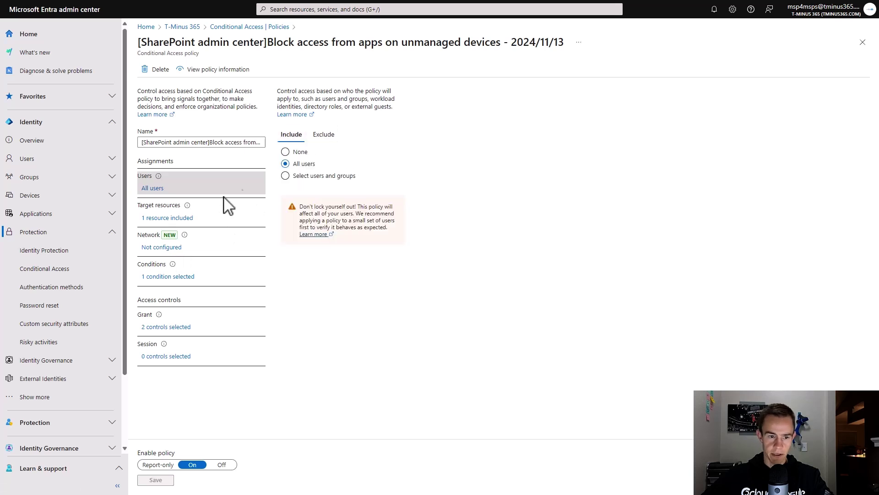
- Check the client apps condition and grant controls requiring a compliant or hybrid joined device
left_click(171, 276)
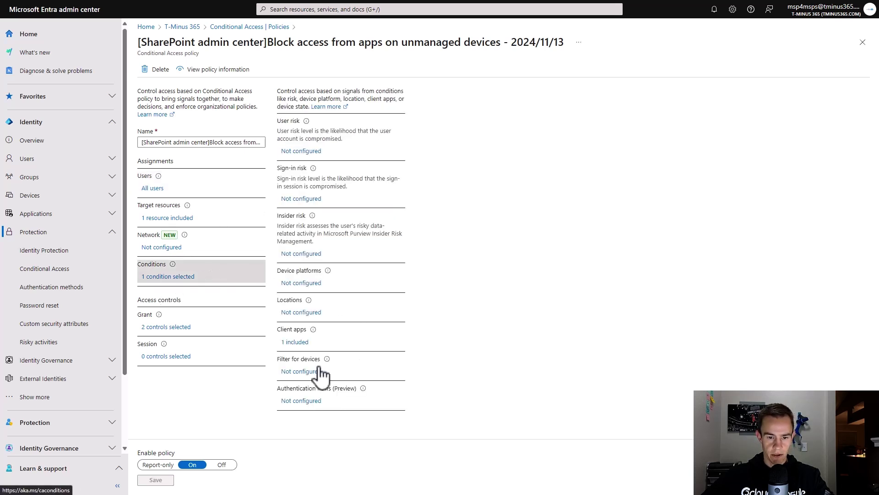
left_click(301, 343)
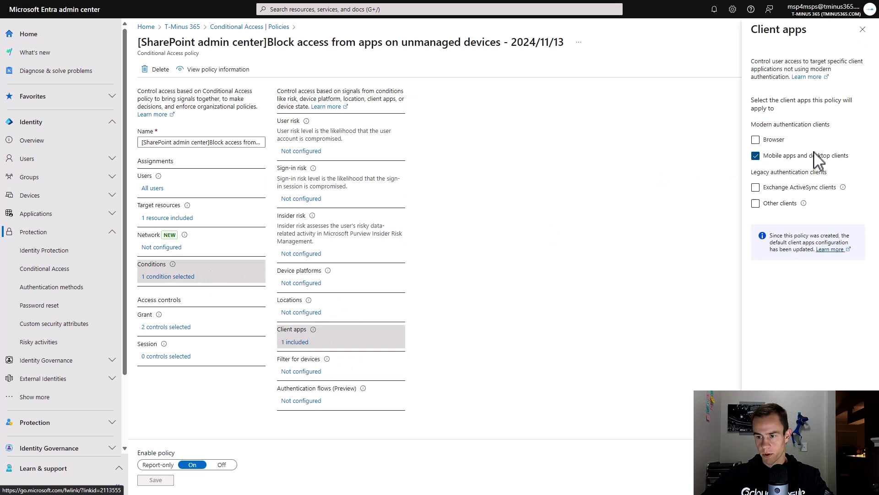
key("Escape")
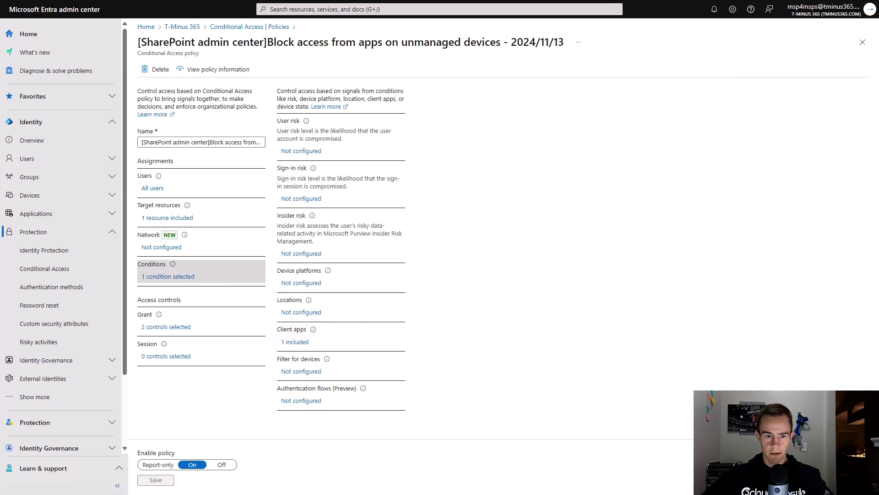
left_click(169, 328)
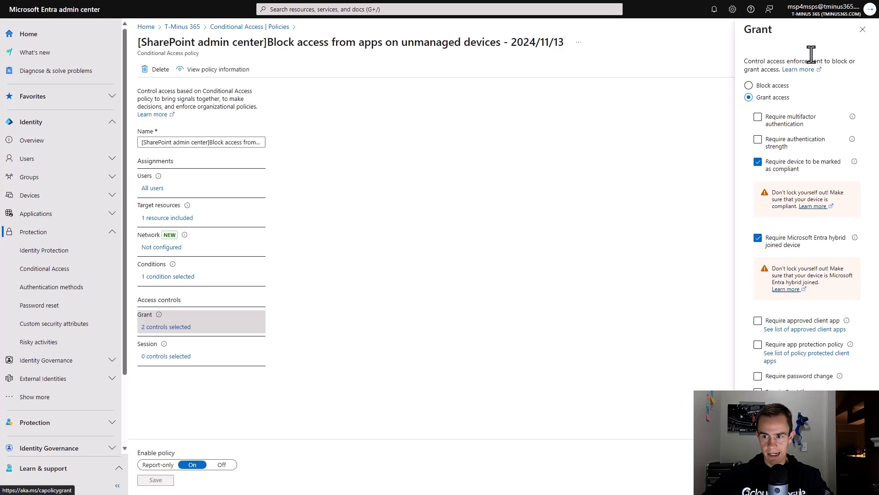
left_click(863, 30)
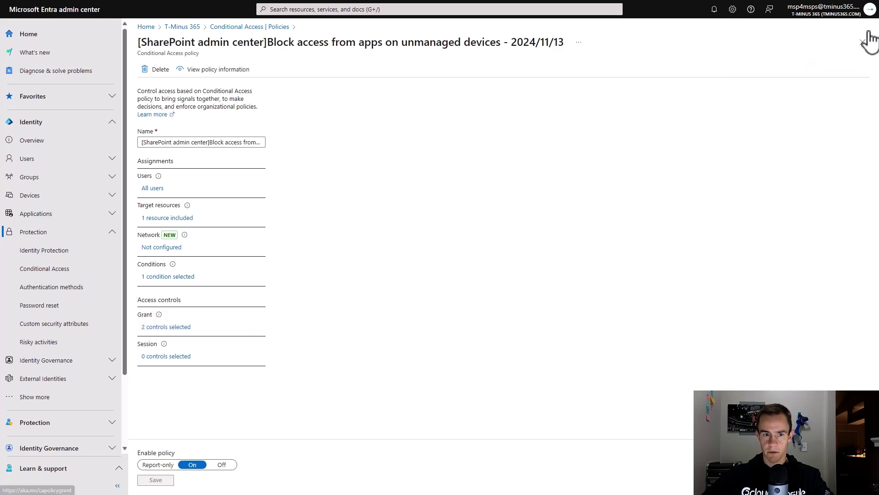
- Go back to the policy list and open the Use app-enforced Restrictions browser policy
left_click(268, 28)
scroll(354, 349, "down", 10)
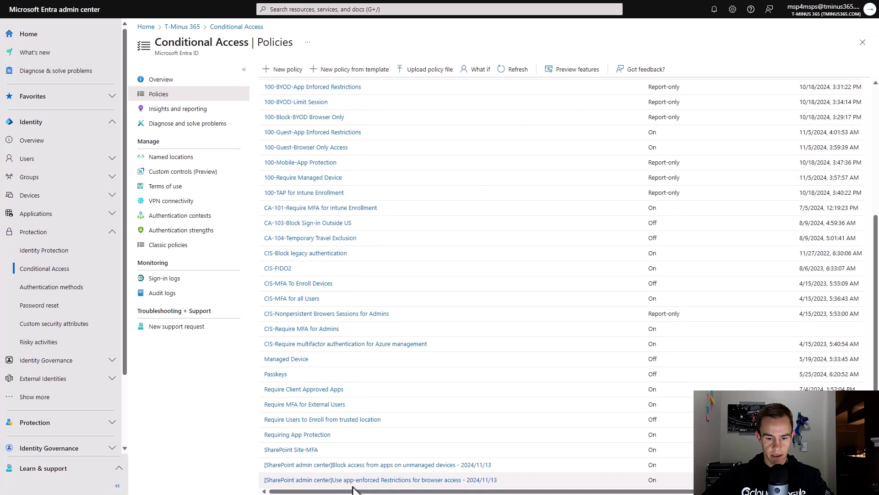
left_click(356, 480)
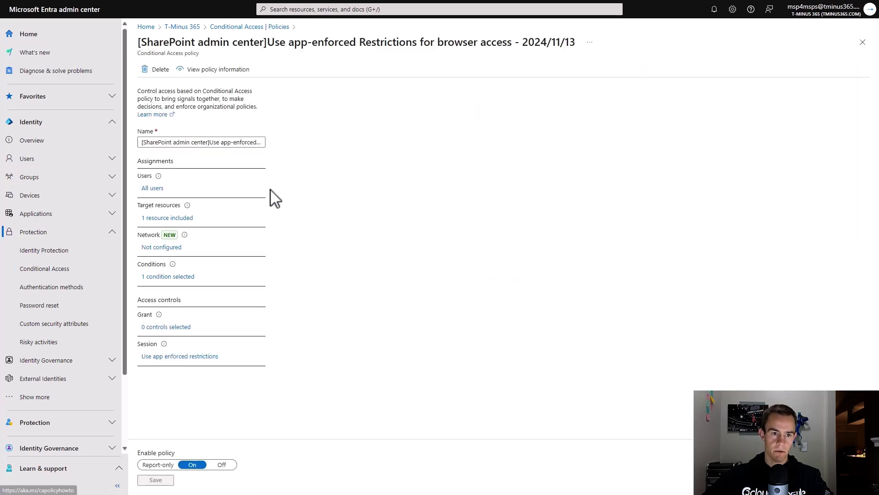
- Inspect its users, SharePoint Online target, browser client-app condition and session control
left_click(152, 187)
left_click(323, 134)
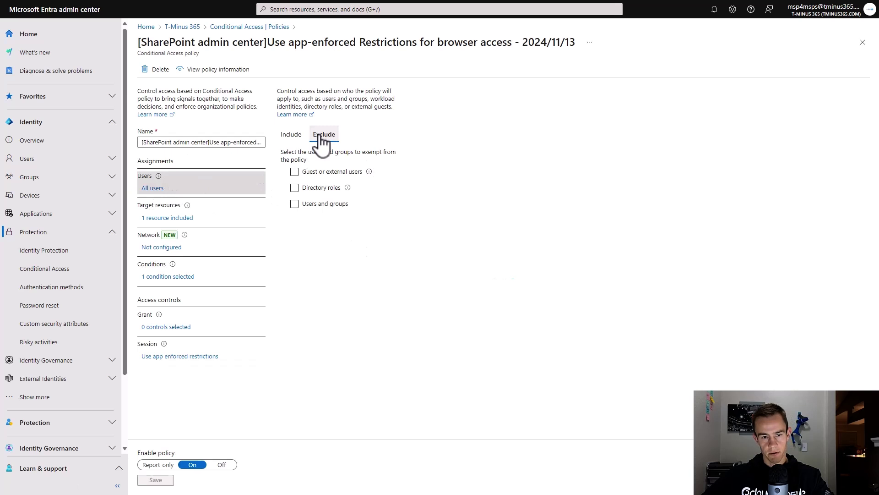
left_click(291, 134)
left_click(170, 218)
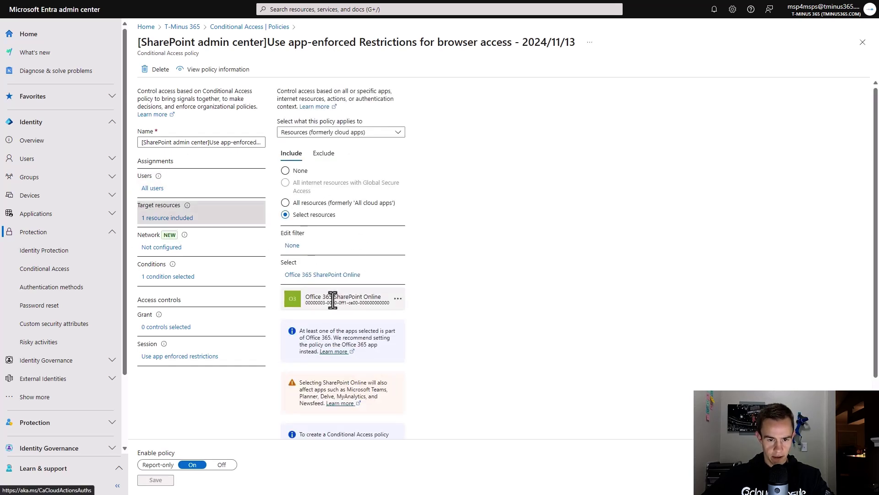
left_click(185, 277)
left_click(295, 345)
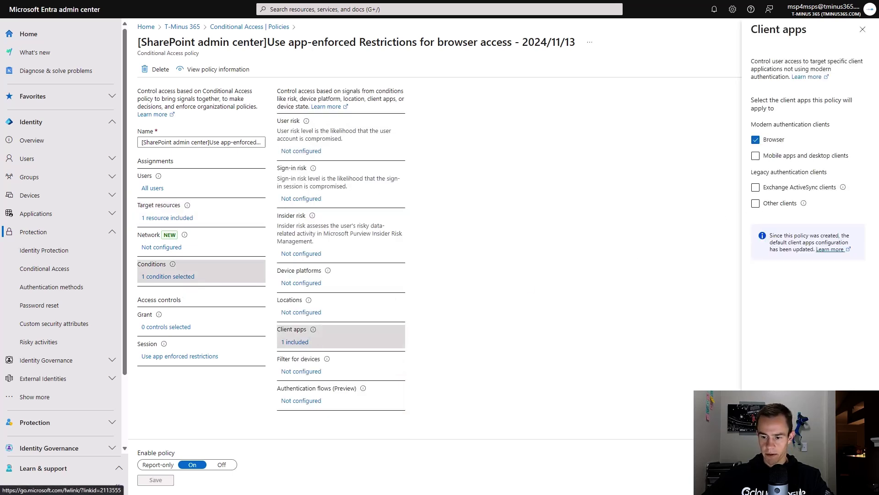
left_click(862, 29)
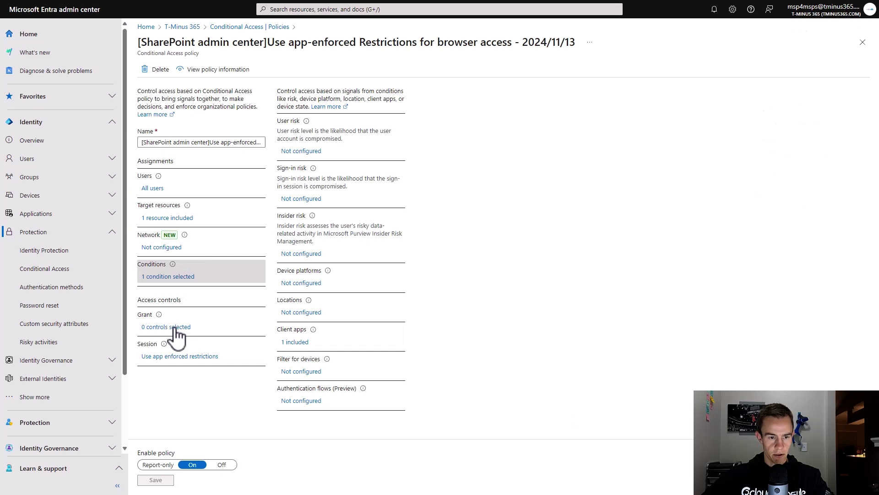
left_click(180, 357)
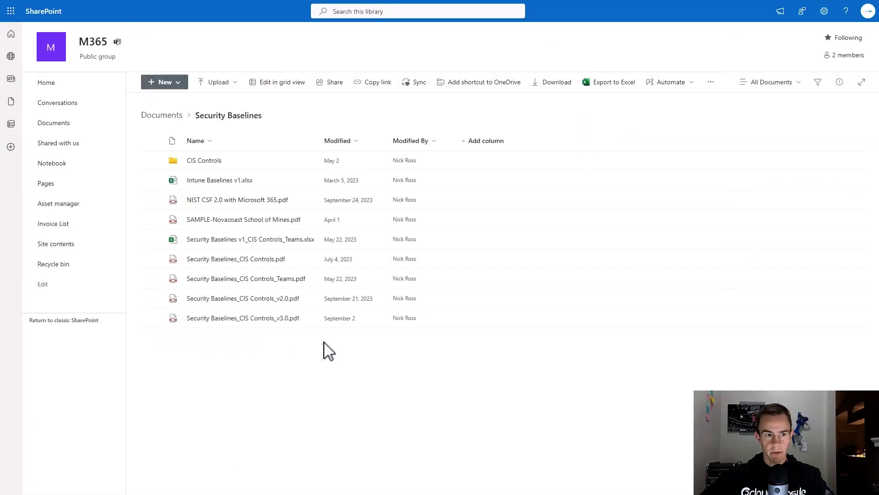
- Share Intune Baselines v1.xlsx and add the external guest's e-mail address as a recipient
left_click(308, 181)
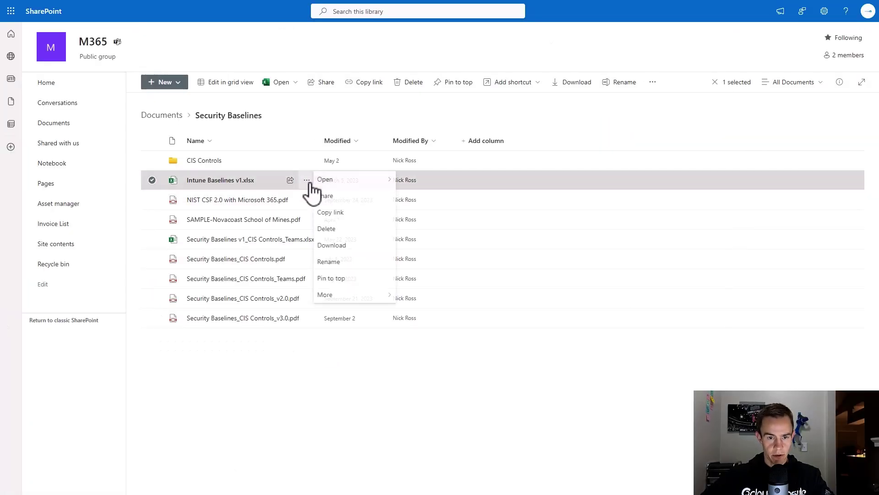
left_click(339, 212)
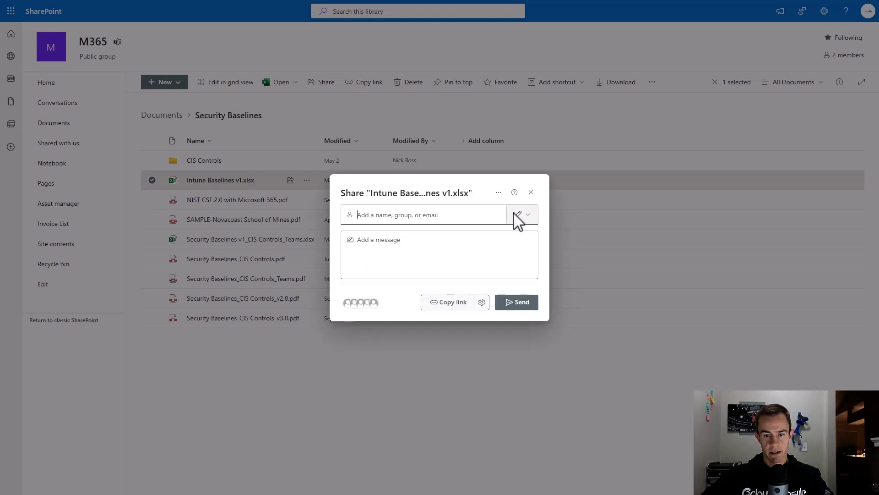
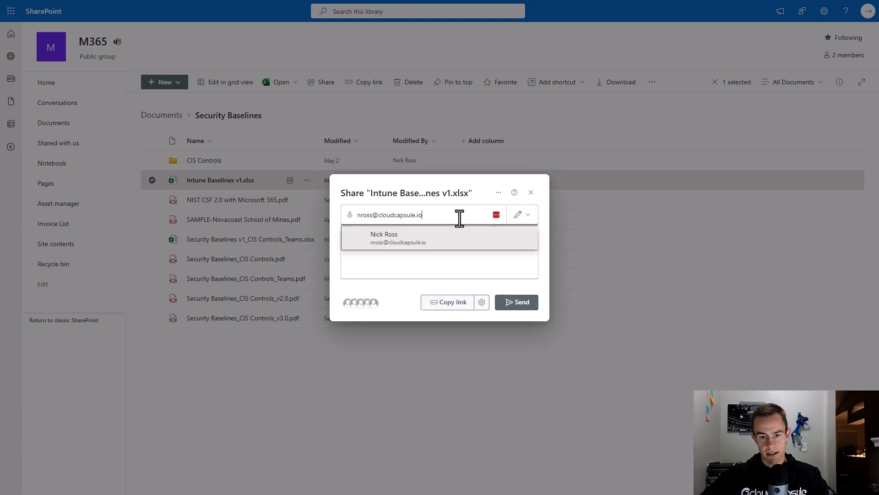
left_click(380, 241)
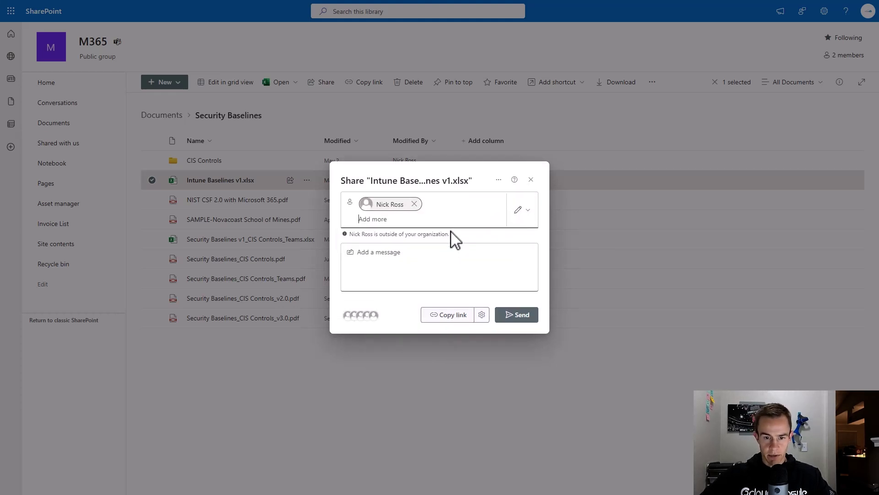
- Review the external-guest note, keep edit permission, and send the sharing invitation
left_click_drag(347, 237, 435, 247)
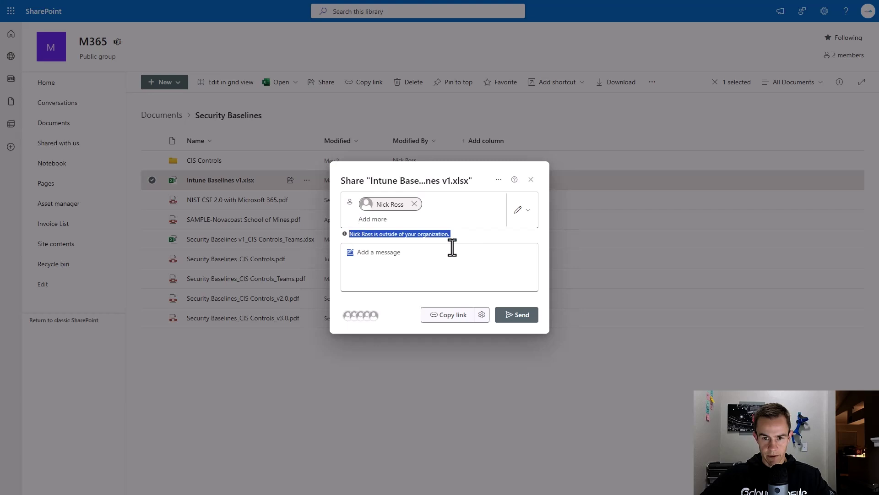
left_click(458, 240)
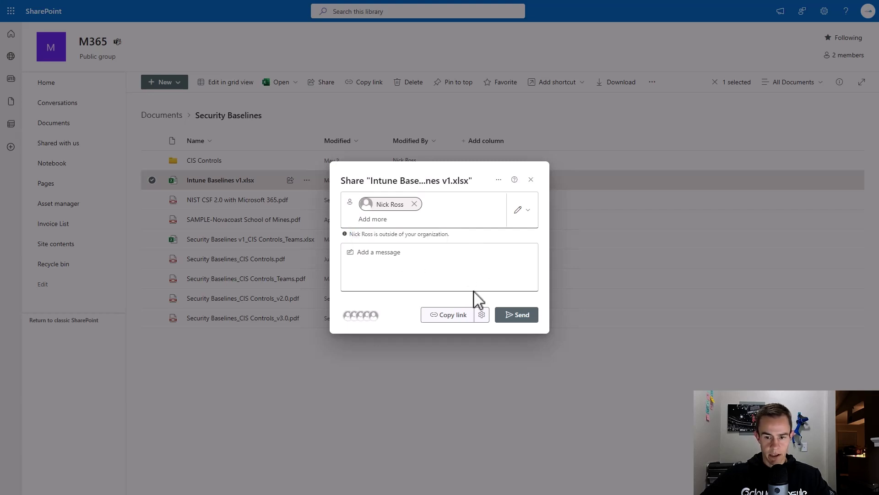
left_click(519, 211)
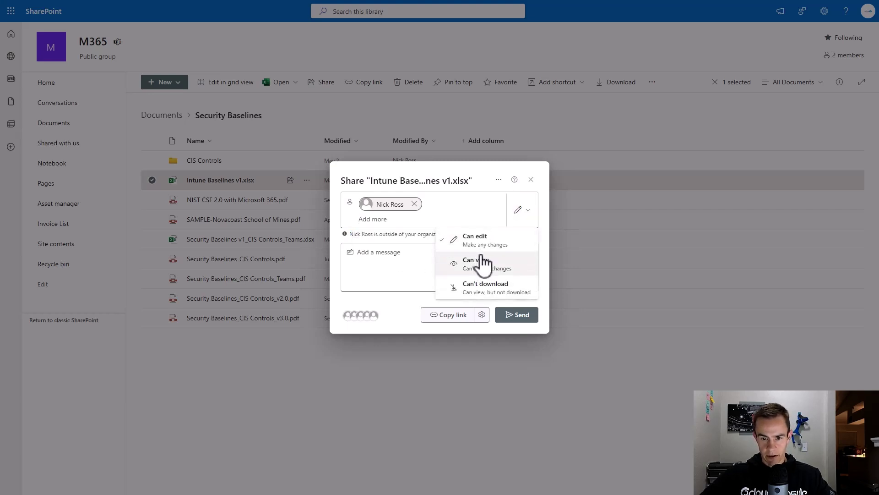
left_click(520, 215)
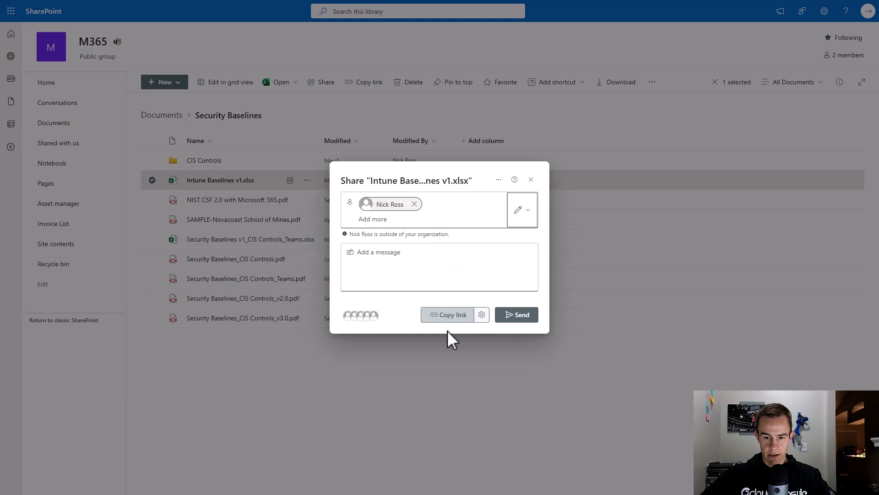
left_click(507, 320)
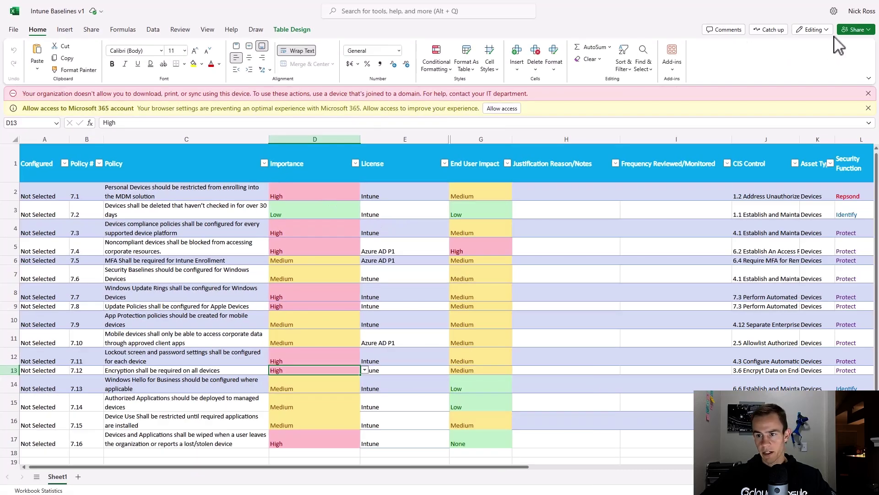
left_click(814, 29)
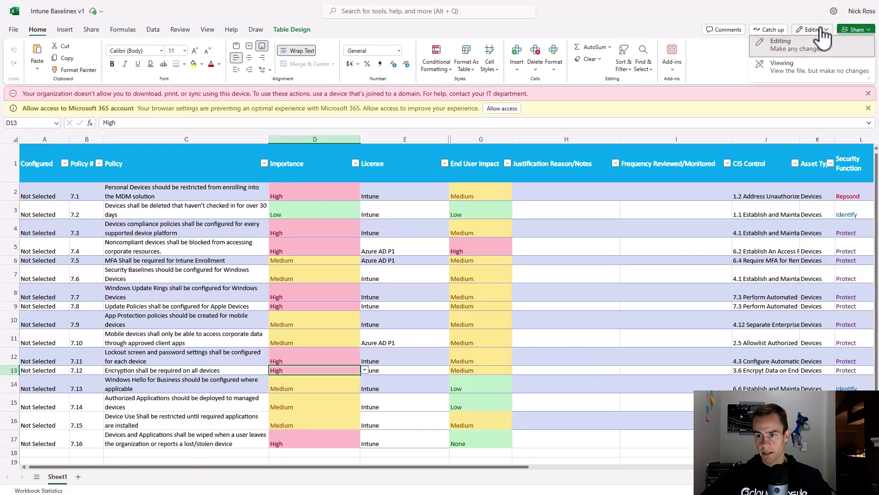
left_click(799, 46)
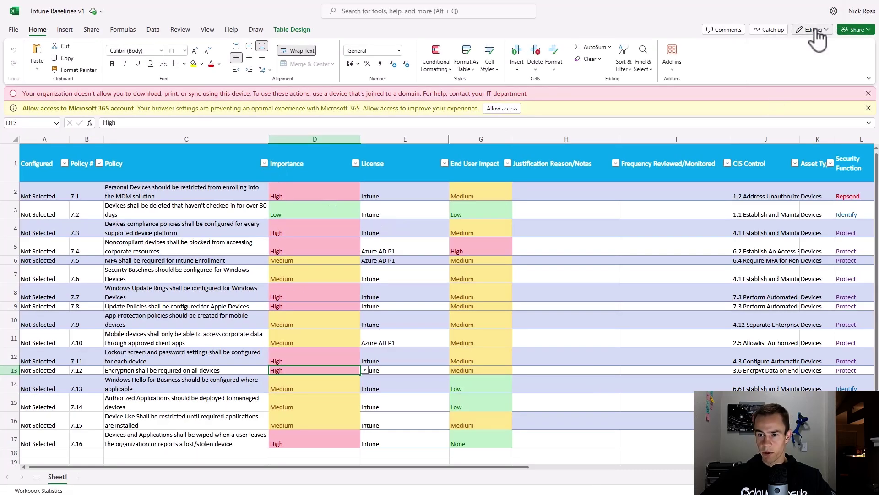
left_click(20, 32)
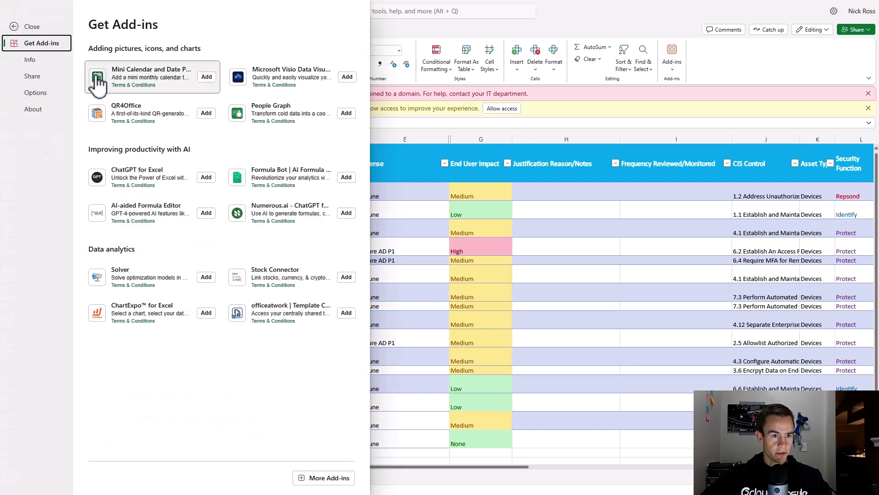
left_click(33, 29)
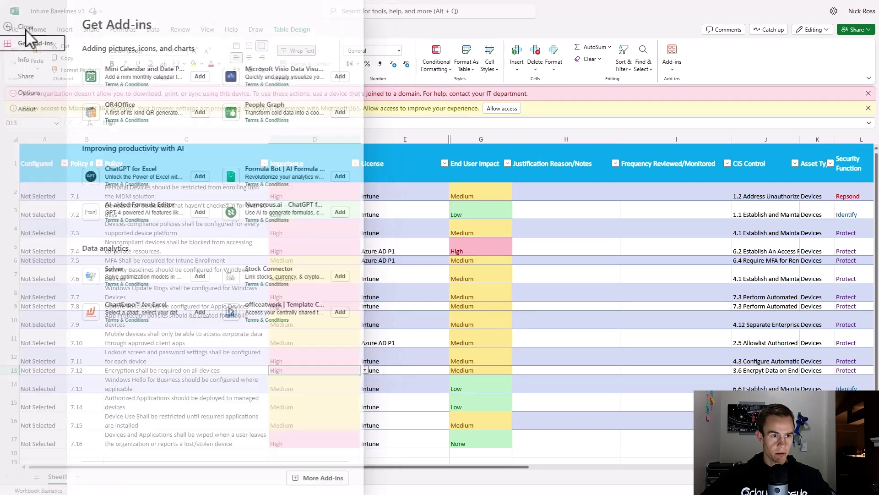
left_click(14, 30)
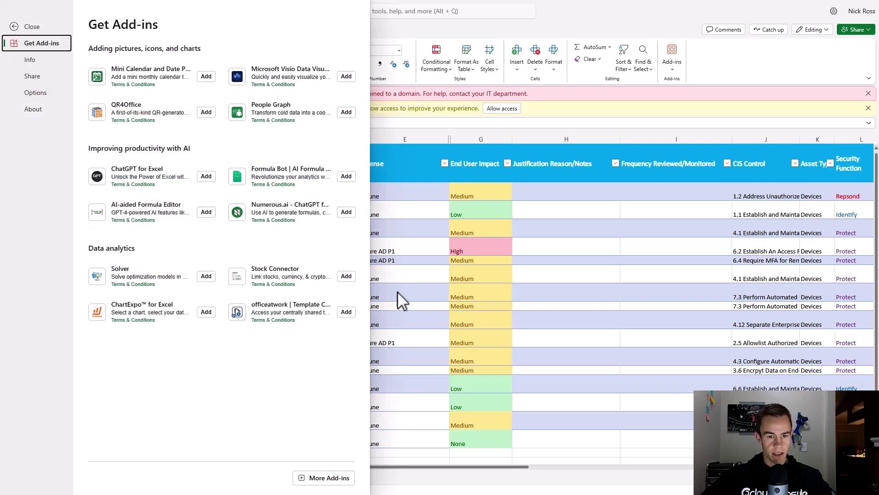
left_click(33, 26)
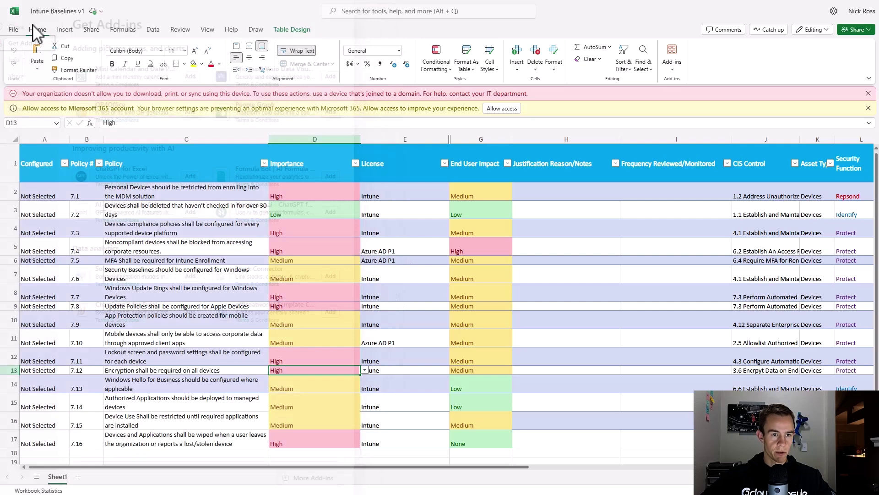